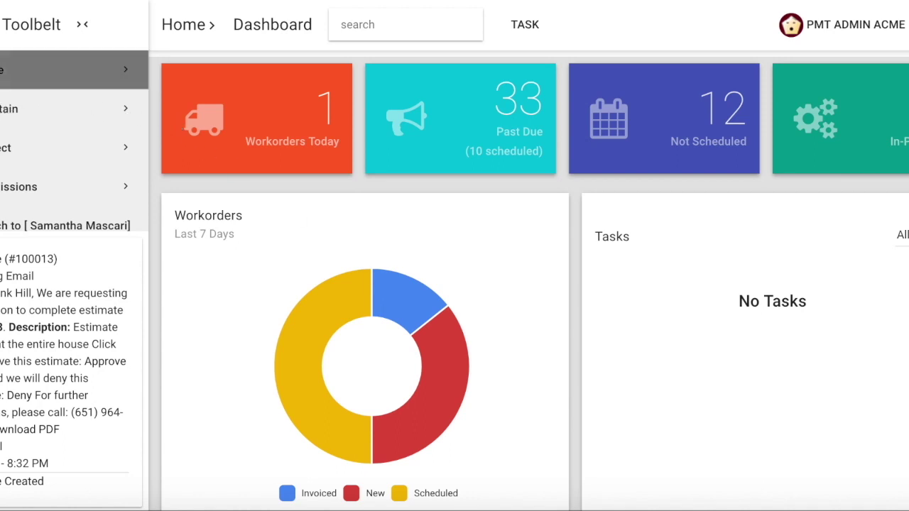
Open the existing estimate to repaint the entire house from the maintenance estimates list.
left_click(71, 109)
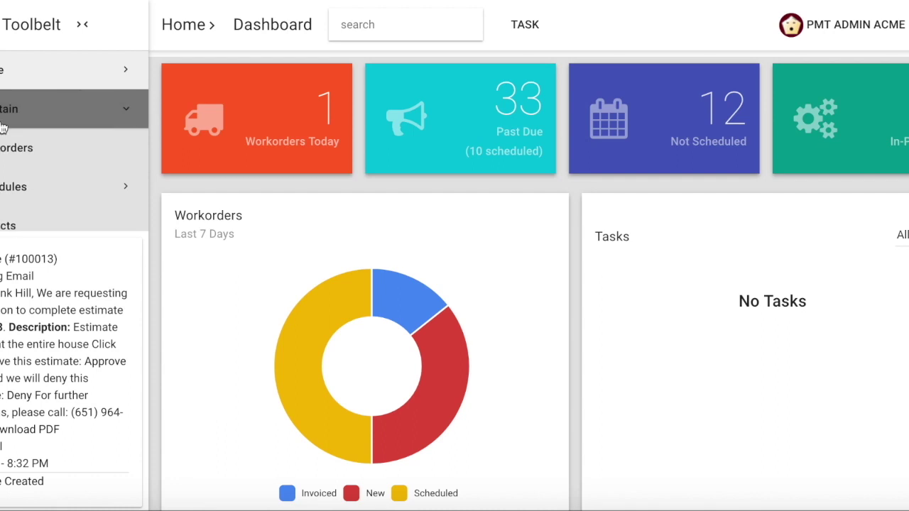
scroll(31, 148, "down", 3)
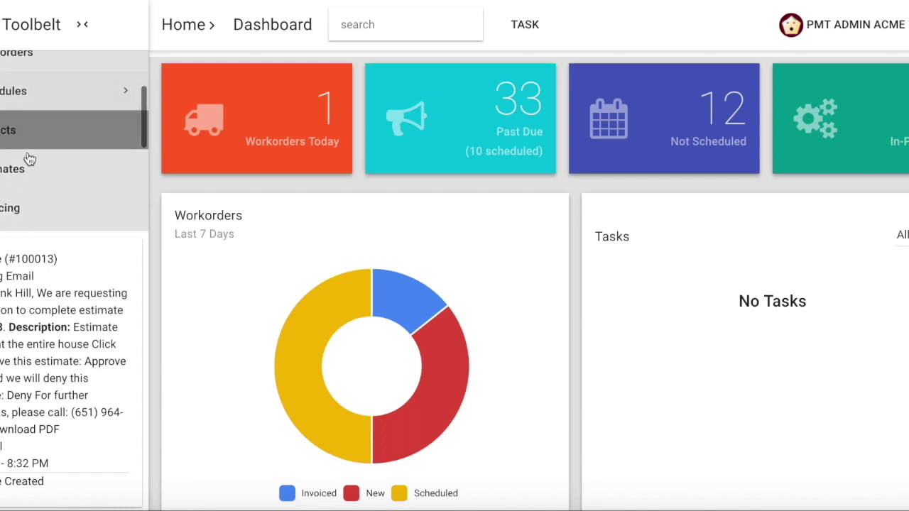
left_click(25, 177)
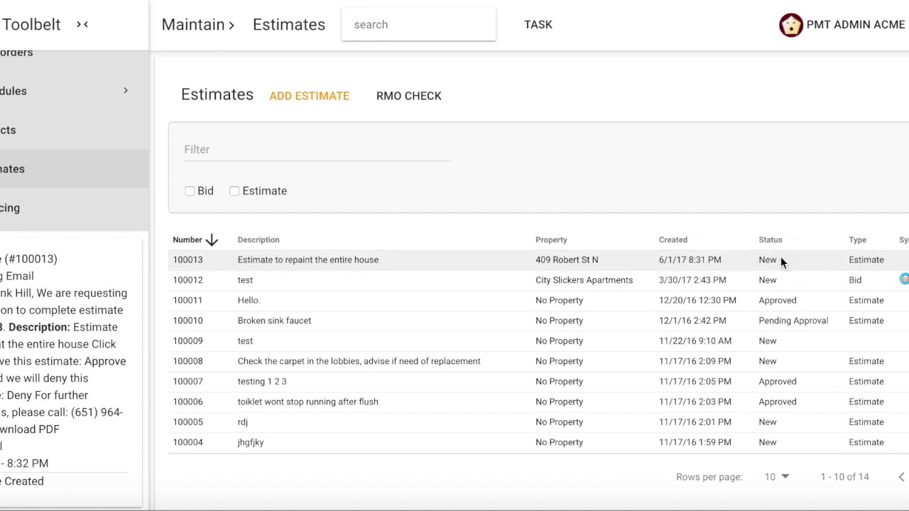
left_click(188, 261)
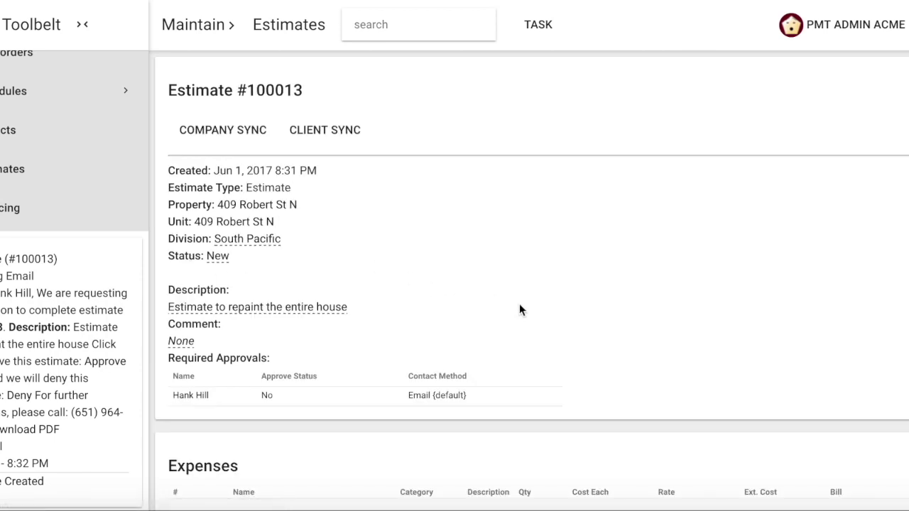
Request approval for the repainting estimate, with the property owner as approver contacted by email.
scroll(519, 303, "down", 2)
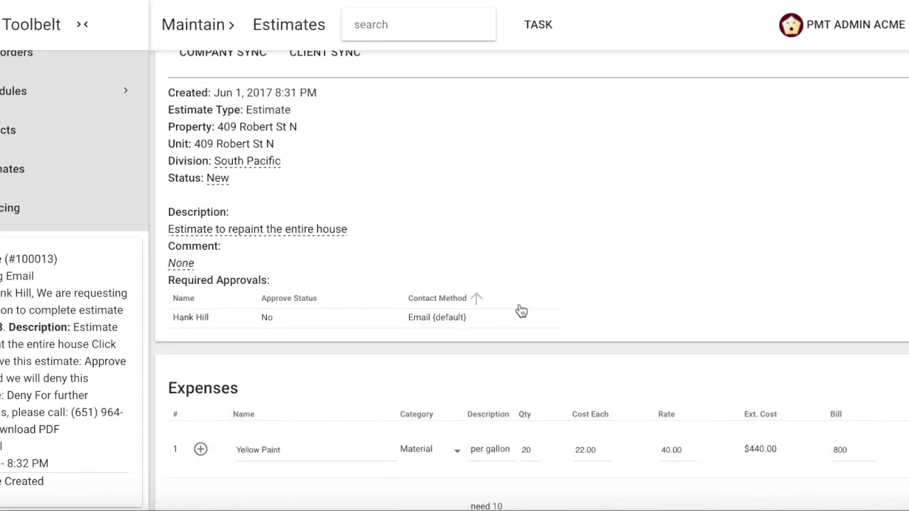
scroll(521, 310, "down", 1)
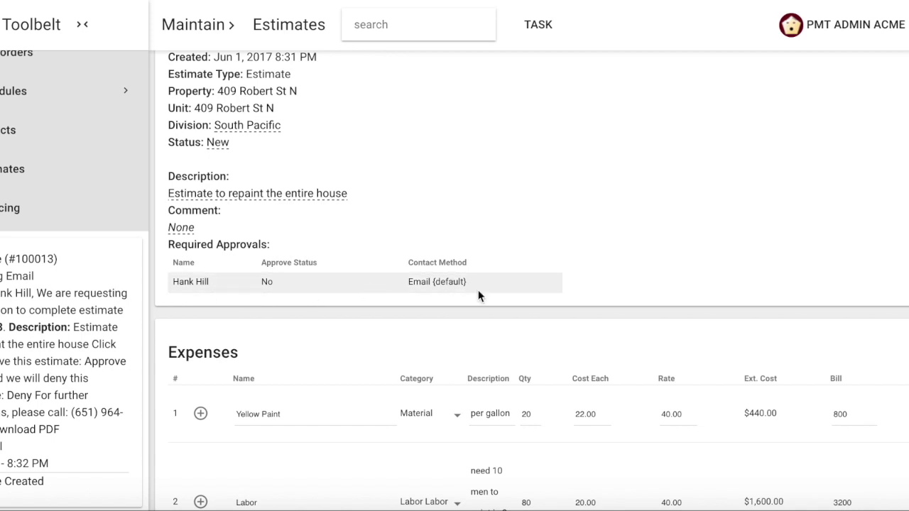
scroll(662, 271, "down", 3)
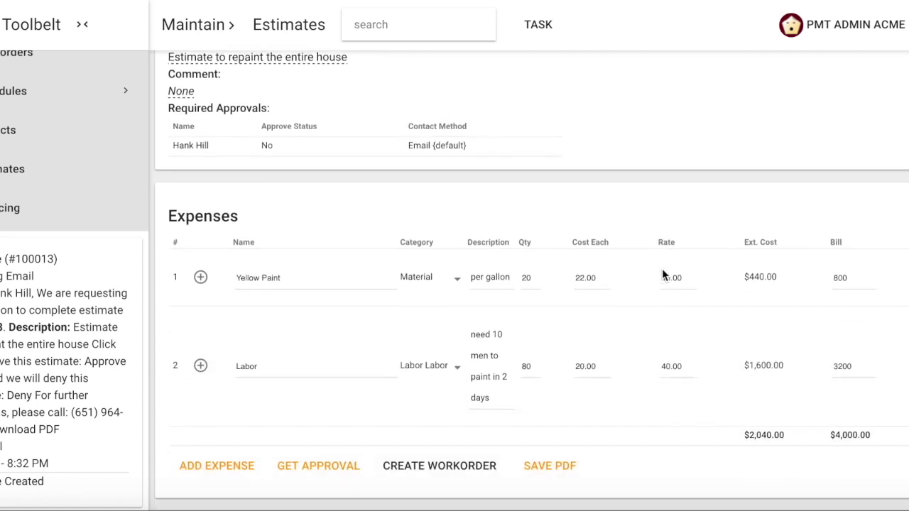
scroll(662, 276, "down", 1)
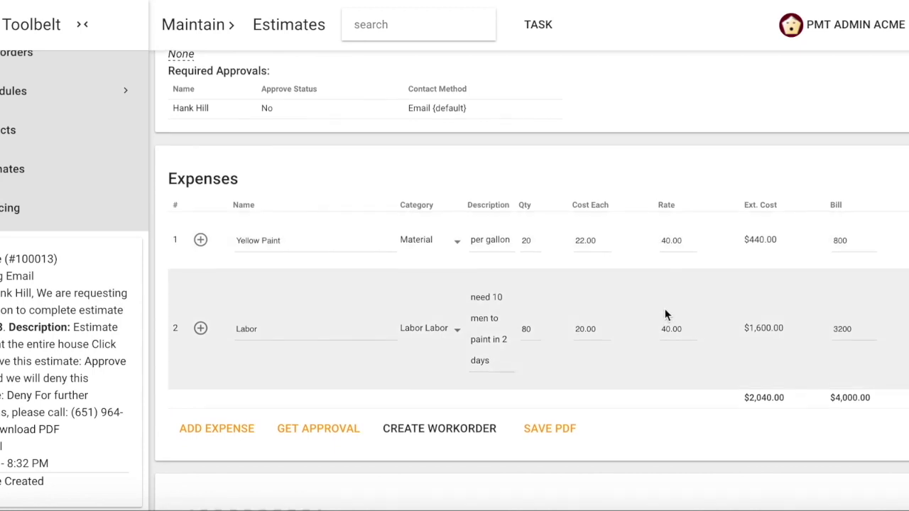
scroll(666, 315, "down", 1)
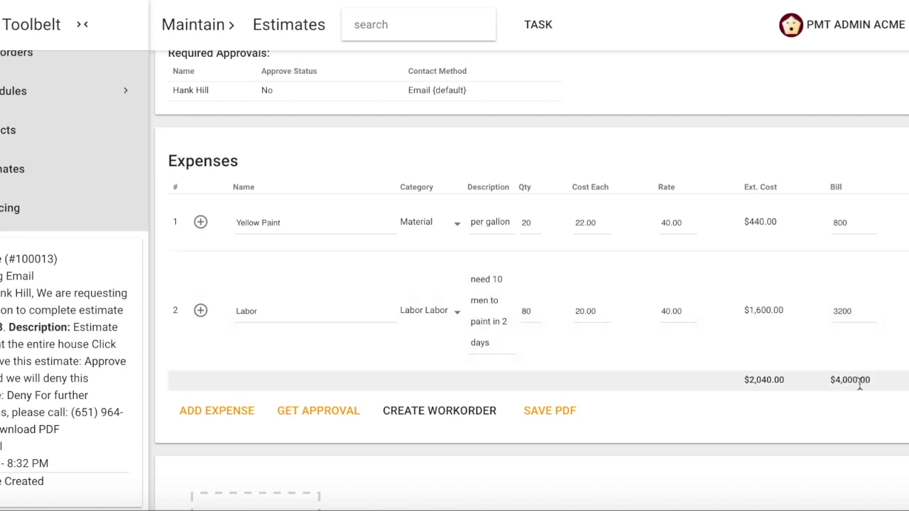
left_click(316, 421)
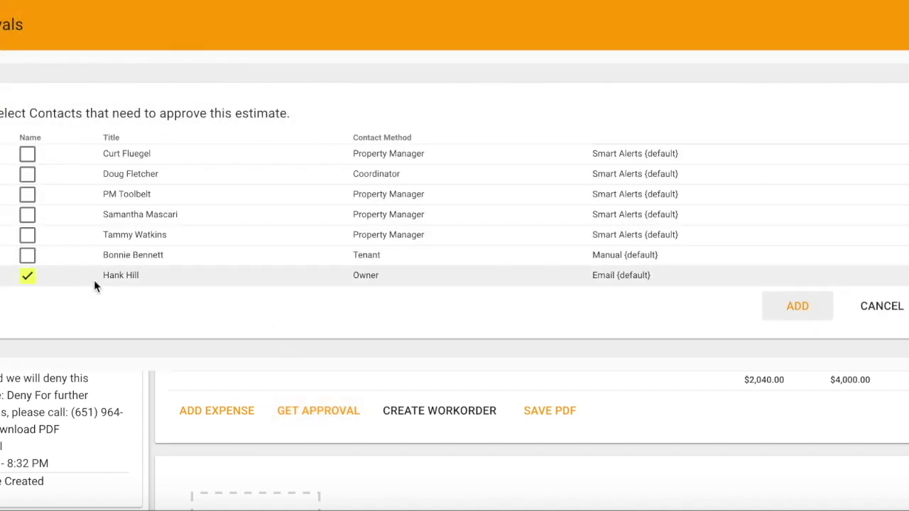
left_click(798, 308)
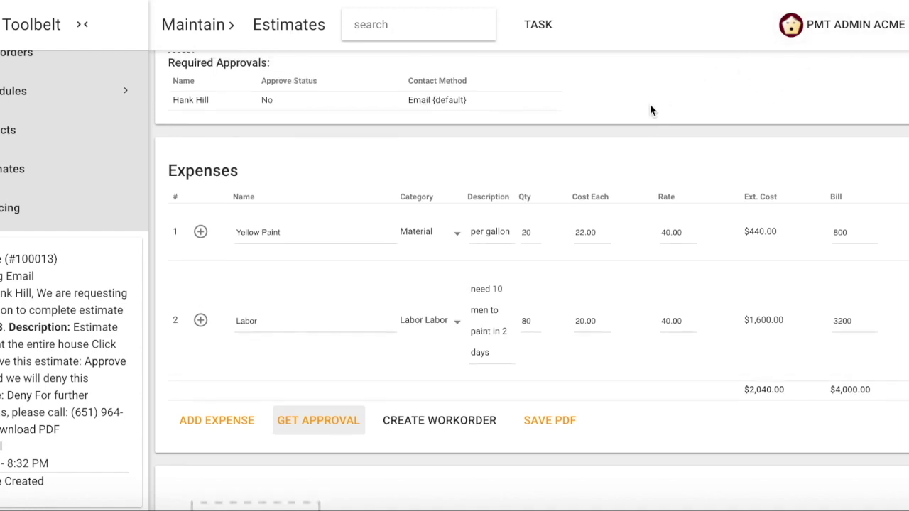
Check the repainting estimate's status, its required approvals and its expense lines.
scroll(649, 110, "up", 5)
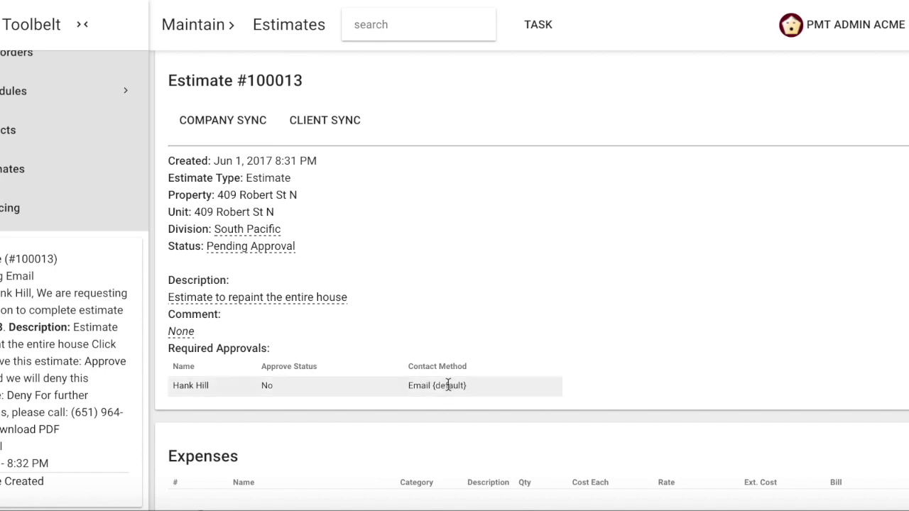
scroll(578, 376, "down", 3)
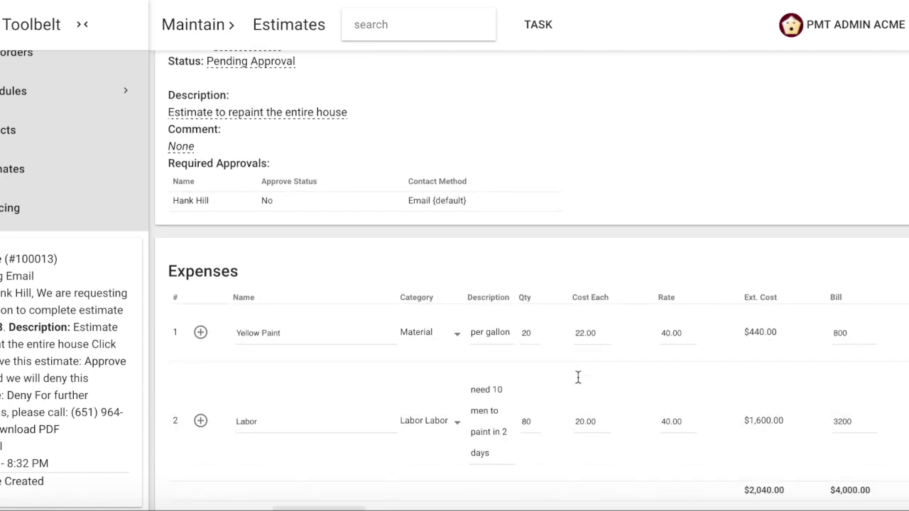
scroll(579, 381, "down", 1)
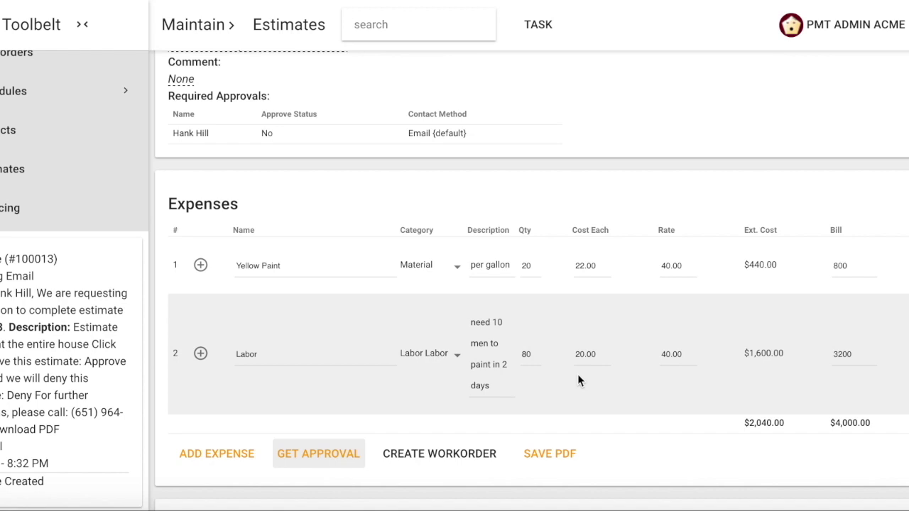
scroll(578, 377, "up", 1)
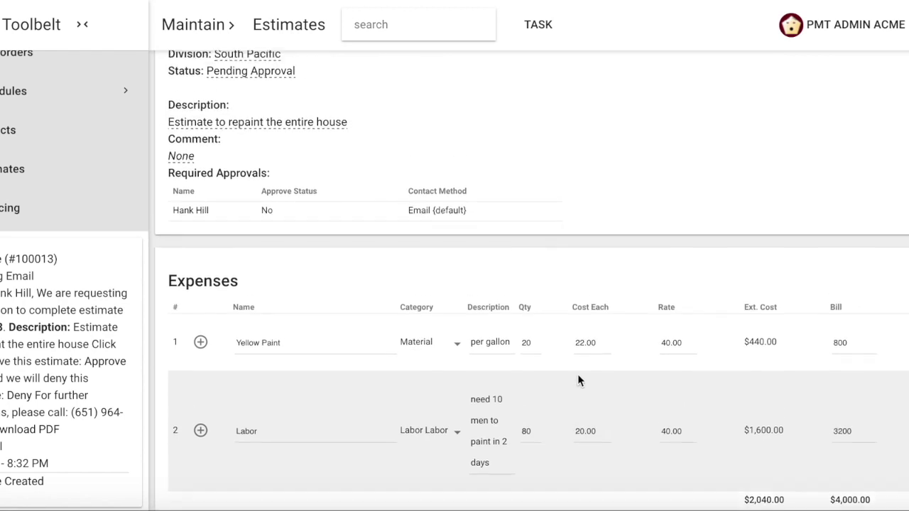
scroll(578, 376, "down", 1)
scroll(577, 377, "up", 3)
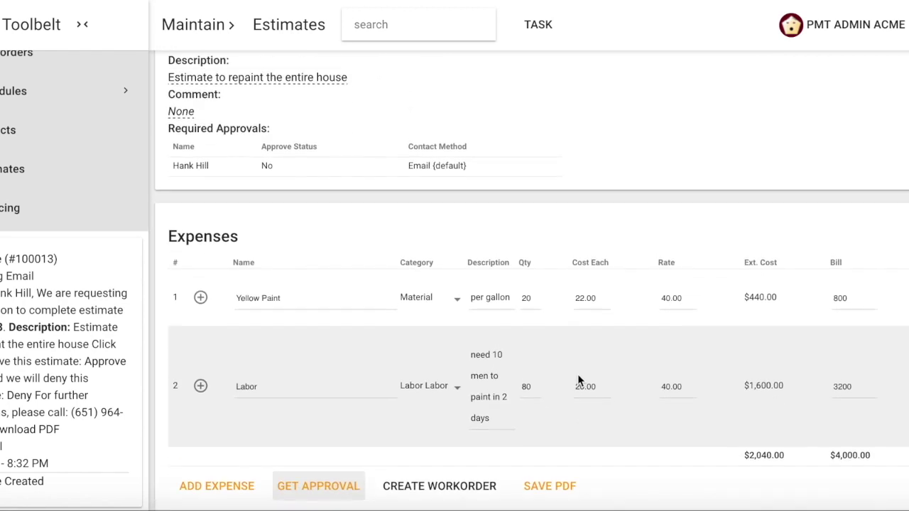
scroll(578, 375, "up", 2)
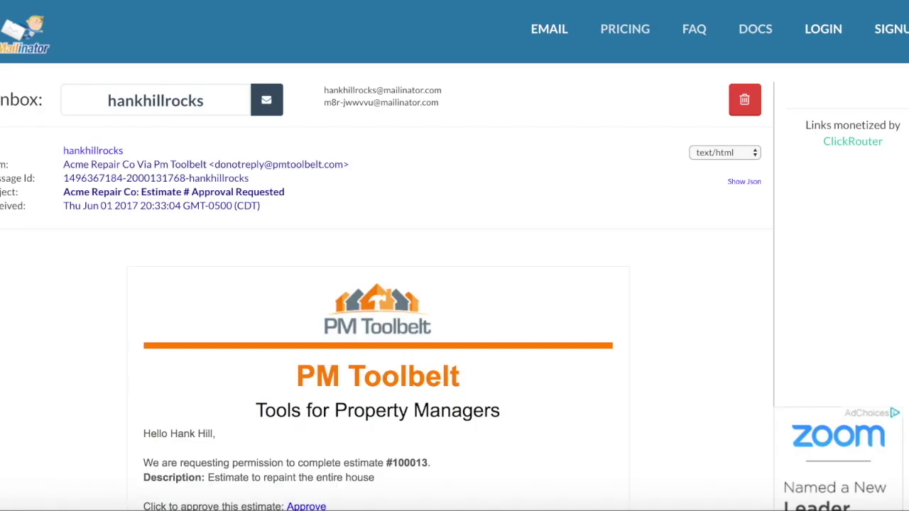
In the owner's Mailinator inbox, read the approval request email, approve the estimate through it and close the response page.
scroll(669, 301, "down", 2)
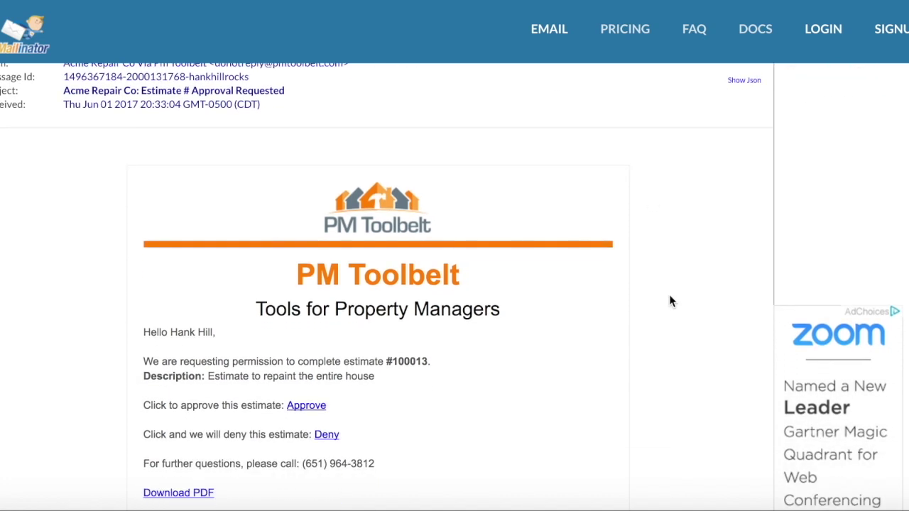
scroll(670, 302, "down", 1)
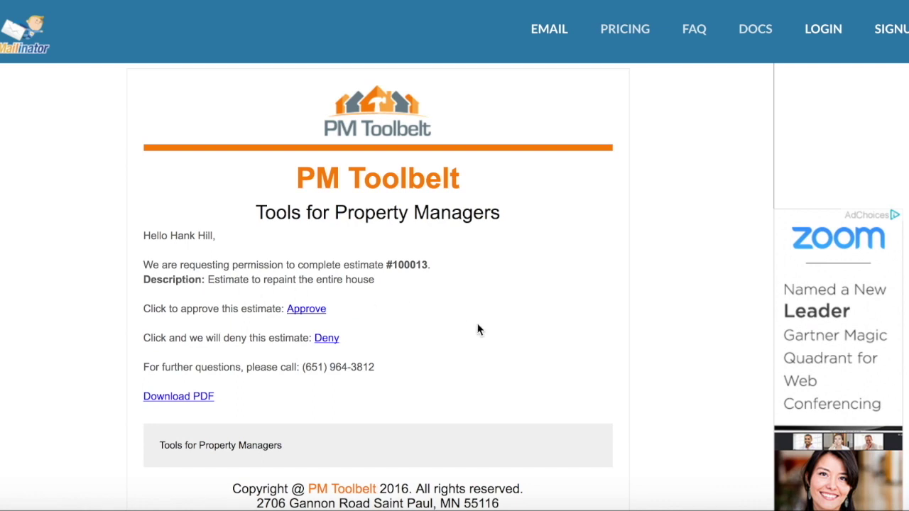
scroll(477, 329, "down", 1)
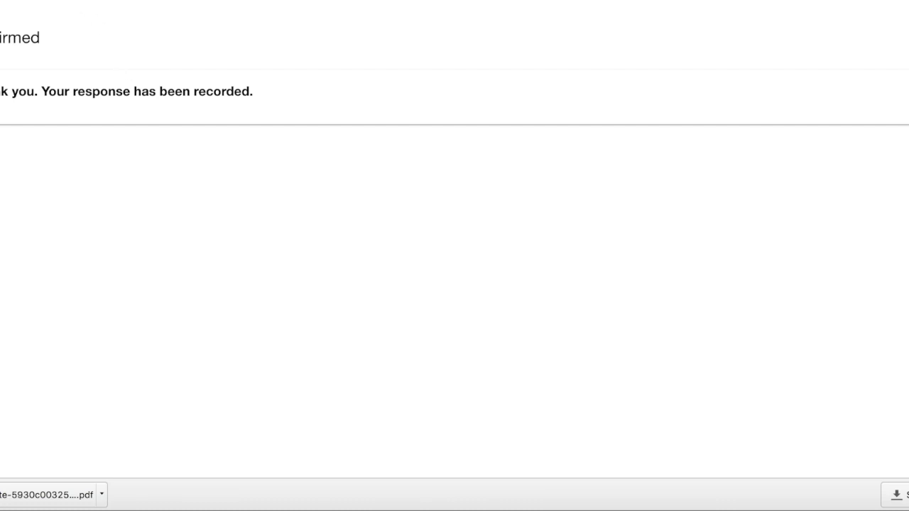
key("ctrl+w")
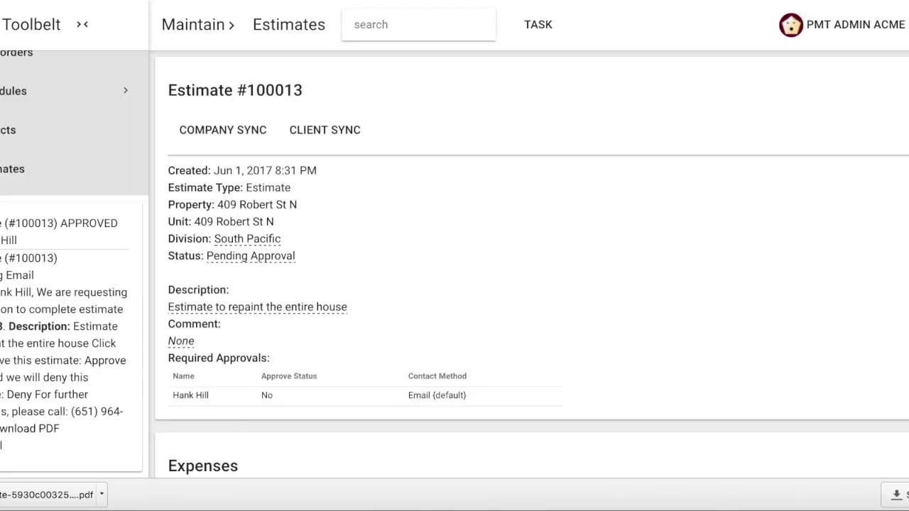
Reload the repainting estimate and check its status, the owner's approval and the expenses.
key("F5")
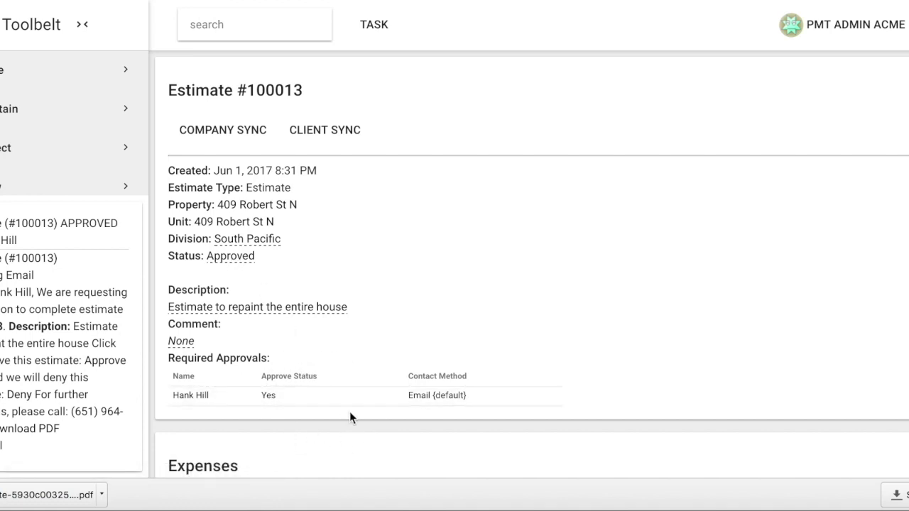
scroll(554, 302, "down", 1)
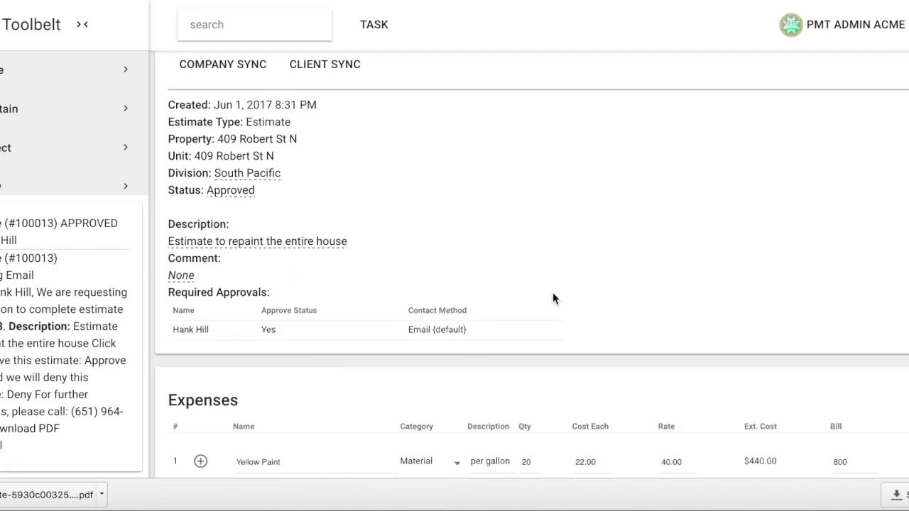
scroll(554, 294, "down", 3)
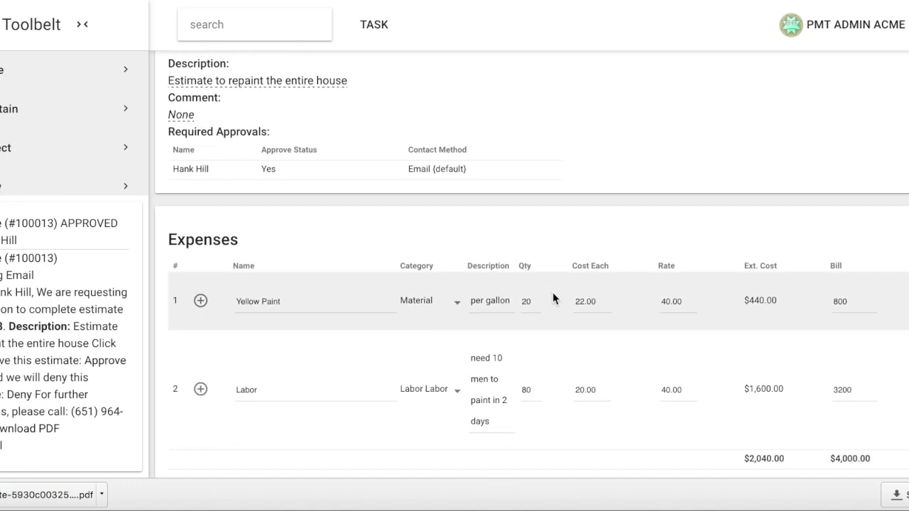
scroll(553, 296, "down", 1)
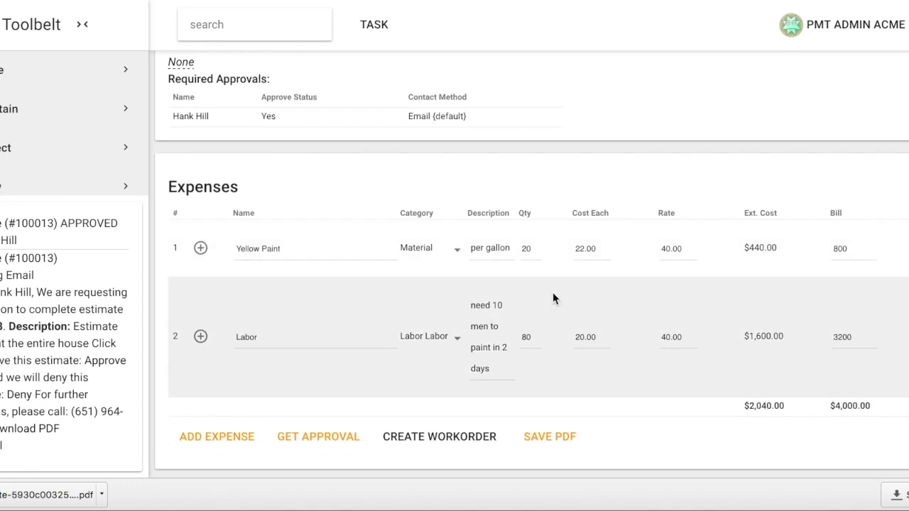
scroll(553, 298, "up", 4)
scroll(553, 292, "up", 1)
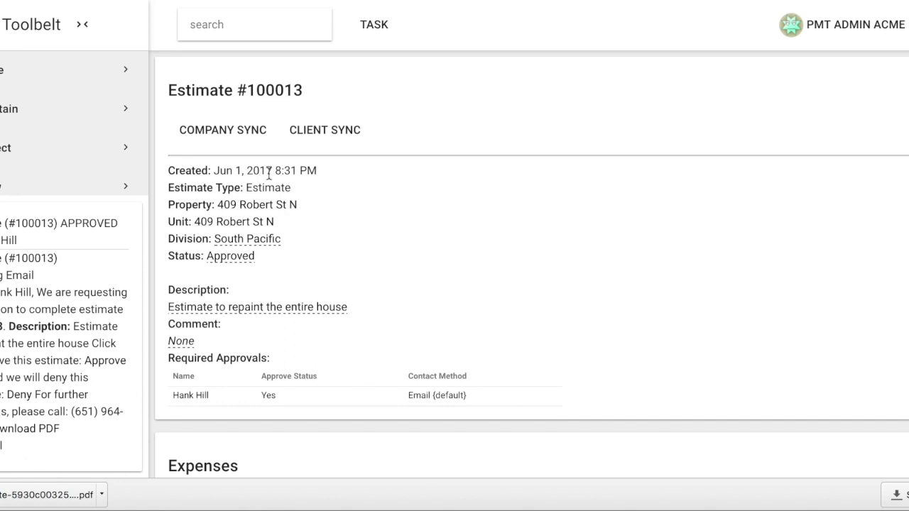
Open the maintenance work orders.
left_click(73, 114)
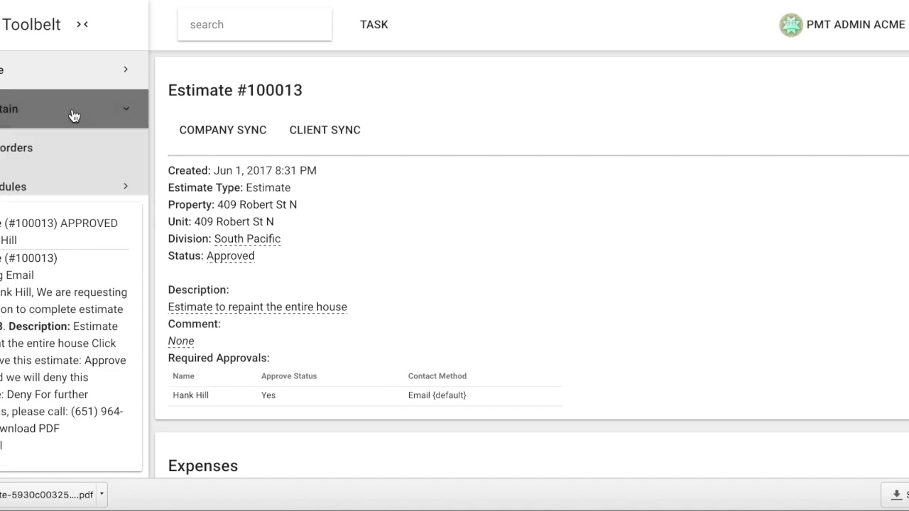
left_click(37, 152)
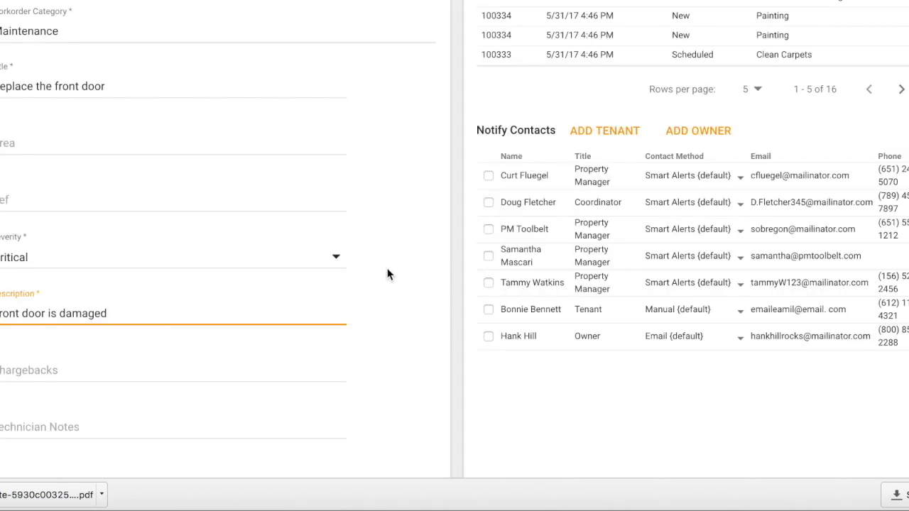
Review the "Replace the front door" work order form and request approval for it from the property owner.
scroll(388, 274, "up", 3)
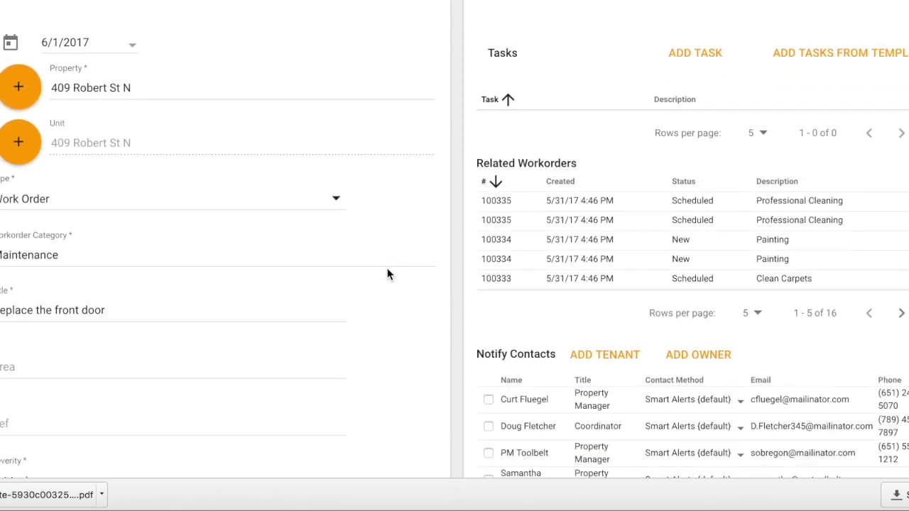
scroll(387, 274, "down", 3)
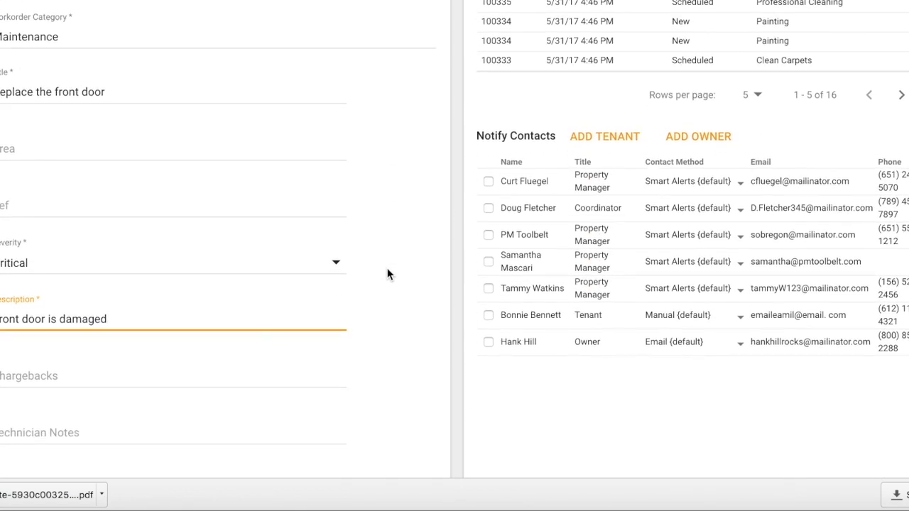
scroll(387, 274, "up", 3)
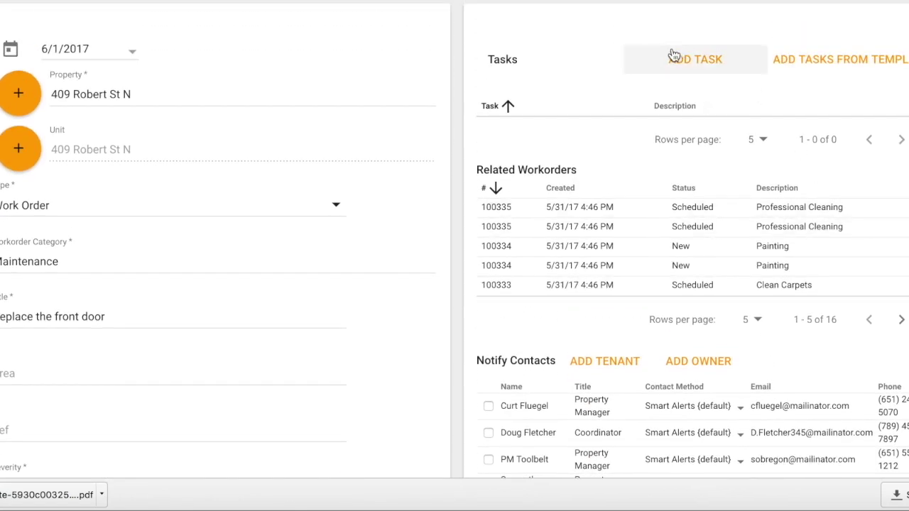
scroll(706, 396, "down", 2)
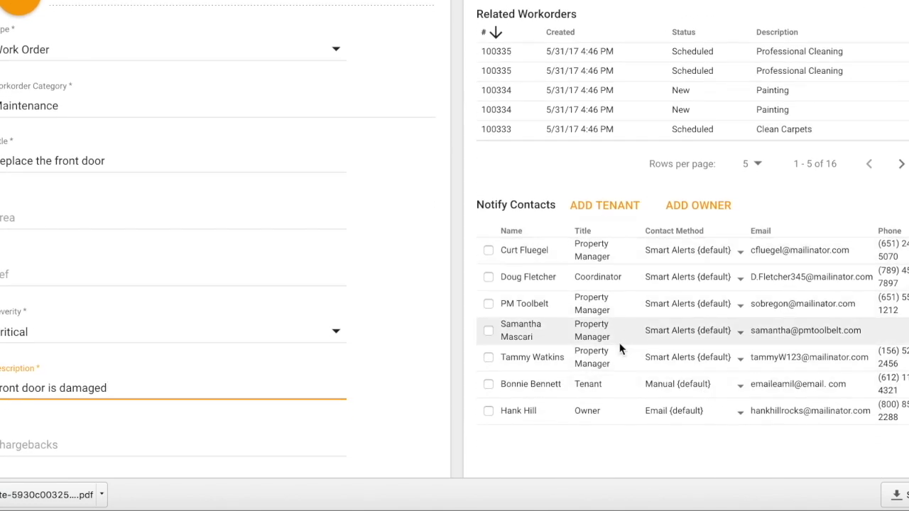
scroll(619, 349, "down", 5)
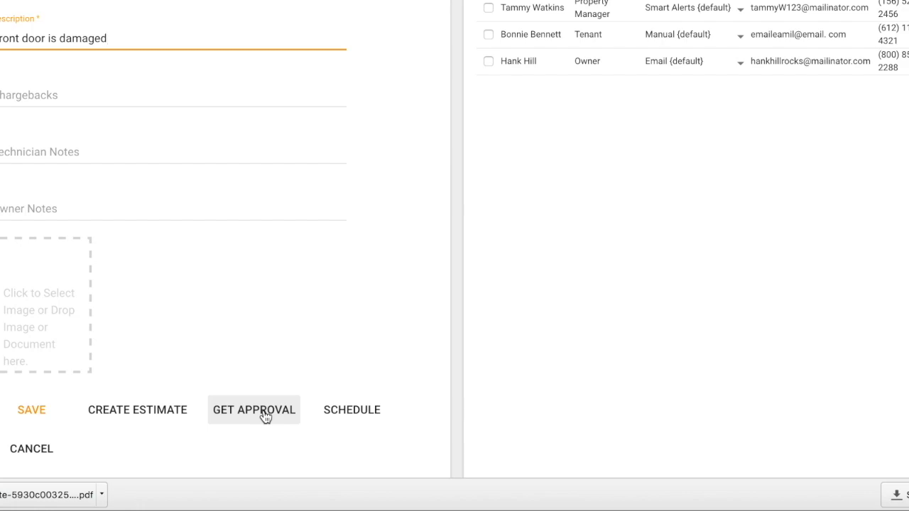
left_click(264, 417)
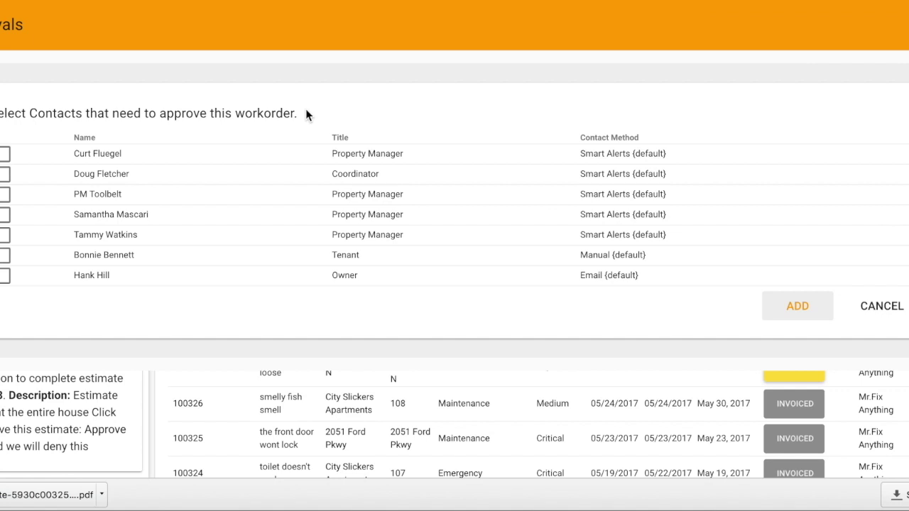
left_click(3, 280)
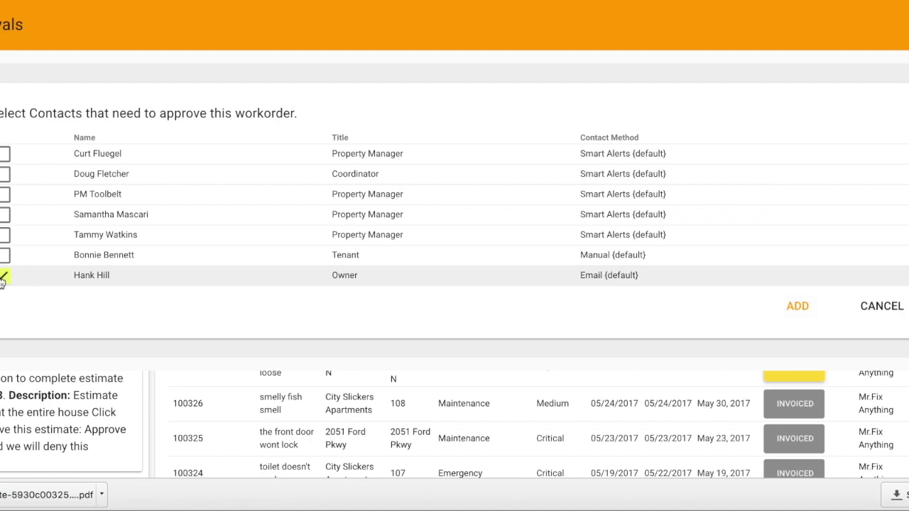
left_click(797, 306)
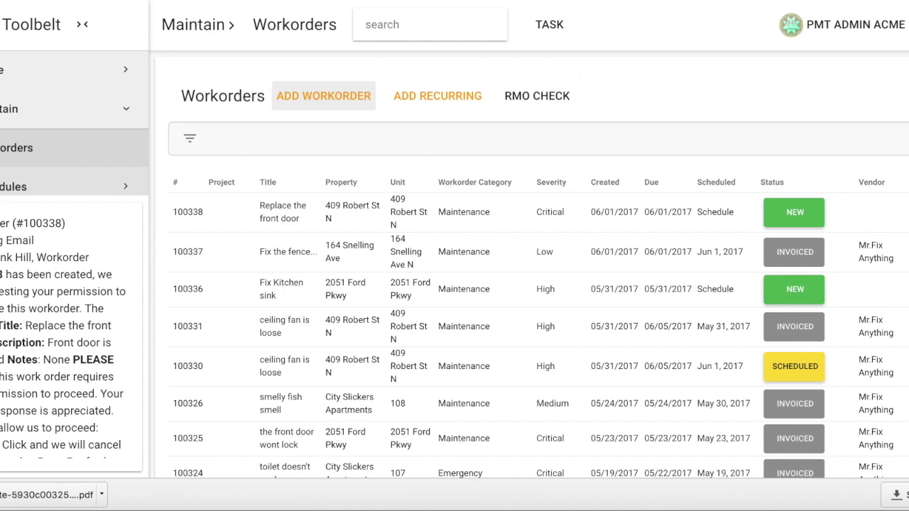
In the owner's Mailinator inbox, open the work order approval request email and read its details and response options.
key("ctrl+Tab")
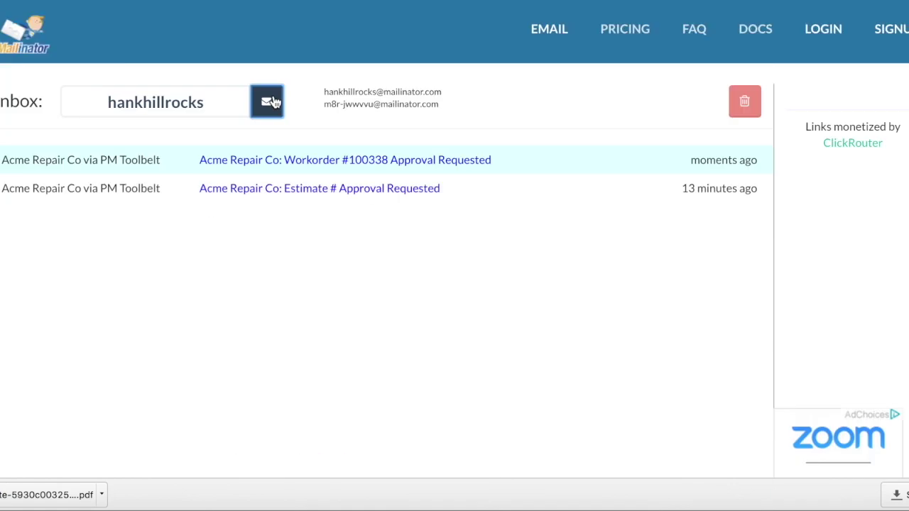
left_click(338, 164)
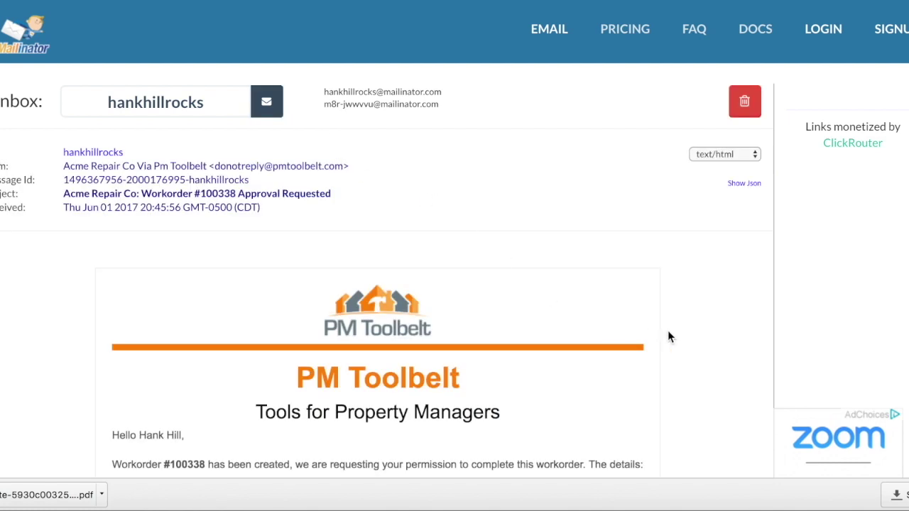
scroll(669, 335, "down", 5)
scroll(667, 337, "down", 1)
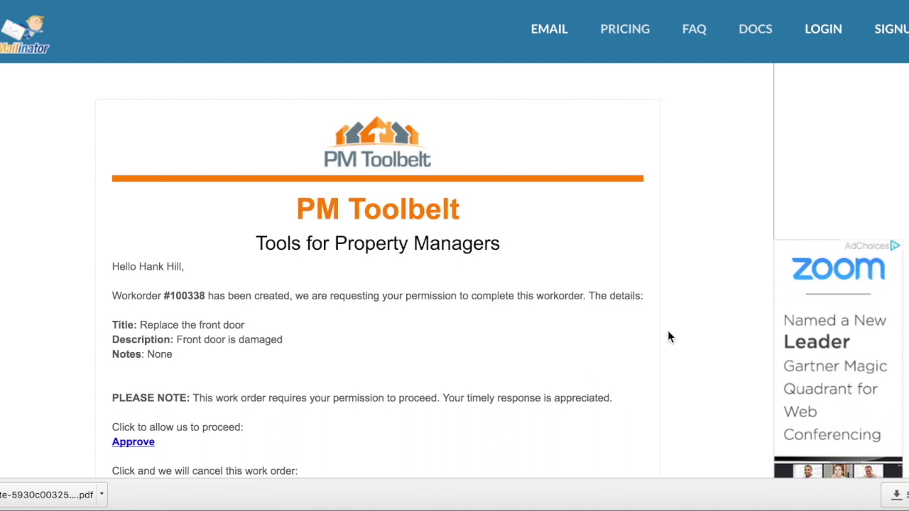
scroll(668, 334, "down", 4)
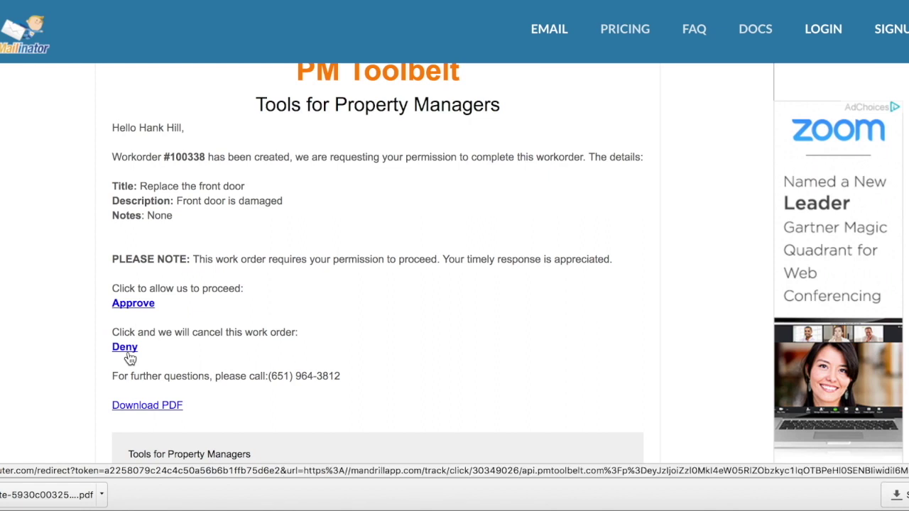
scroll(242, 363, "down", 2)
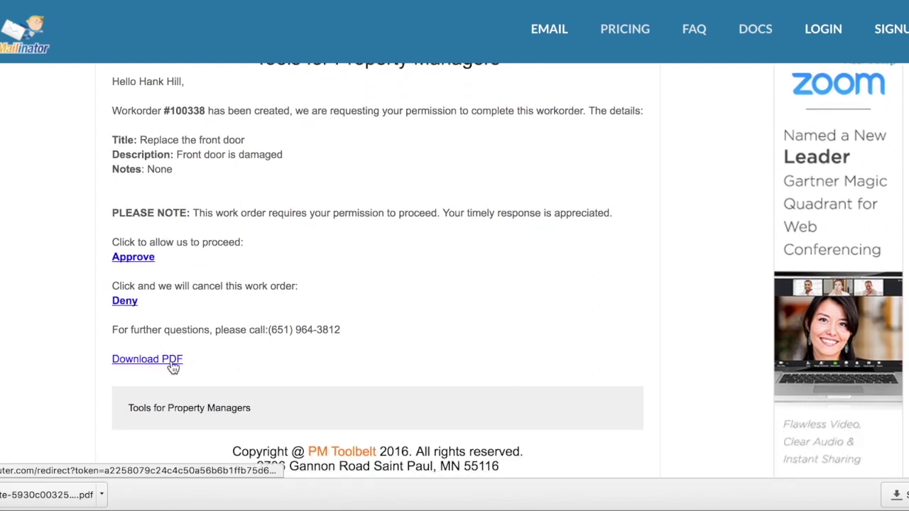